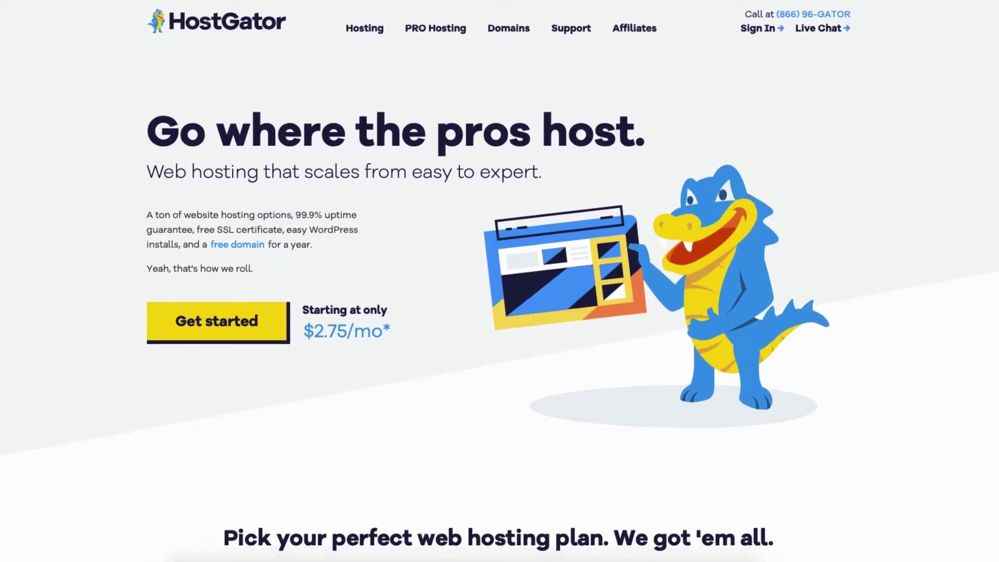
{"action": "scroll", "coordinate": [500, 282], "scroll_direction": "down", "scroll_amount": 2}
{"action": "scroll", "coordinate": [500, 281], "scroll_direction": "down", "scroll_amount": 2}
{"action": "scroll", "coordinate": [500, 281], "scroll_direction": "down", "scroll_amount": 2}
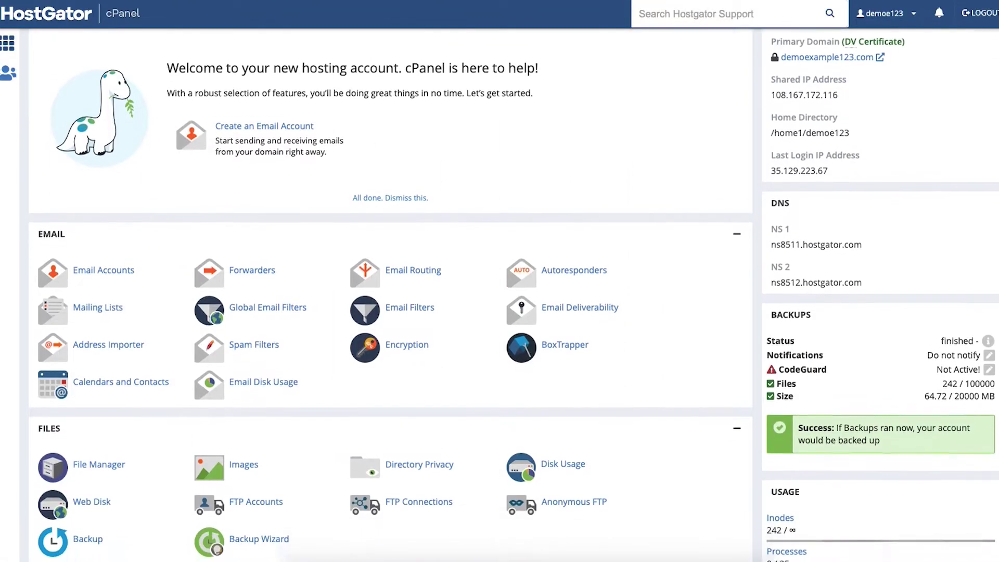
{"action": "scroll", "coordinate": [500, 297], "scroll_direction": "down", "scroll_amount": 1}
{"action": "scroll", "coordinate": [499, 296], "scroll_direction": "down", "scroll_amount": 1}
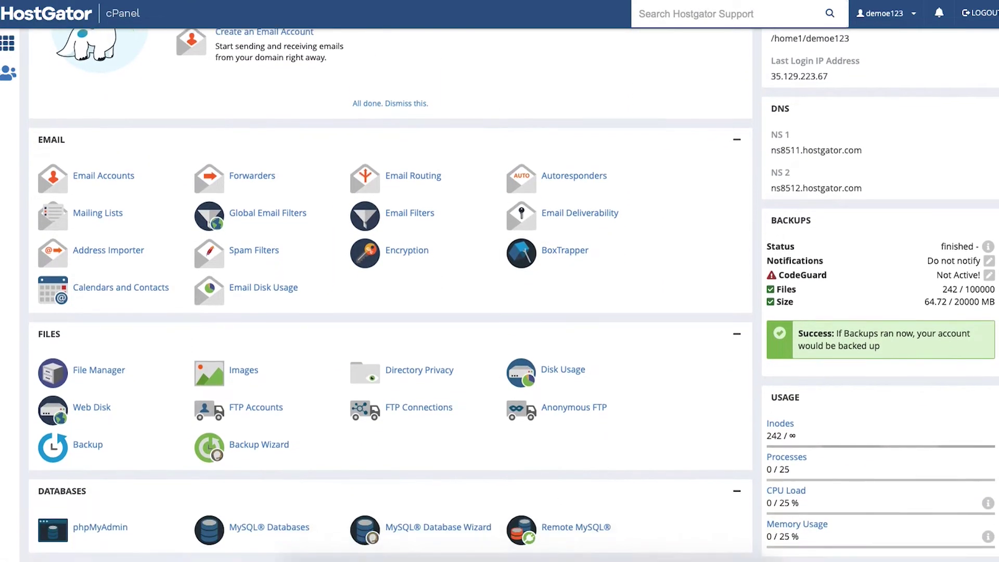
{"action": "scroll", "coordinate": [500, 297], "scroll_direction": "down", "scroll_amount": 1}
{"action": "scroll", "coordinate": [500, 297], "scroll_direction": "down", "scroll_amount": 1}
{"action": "scroll", "coordinate": [499, 297], "scroll_direction": "down", "scroll_amount": 1}
{"action": "scroll", "coordinate": [500, 297], "scroll_direction": "down", "scroll_amount": 1}
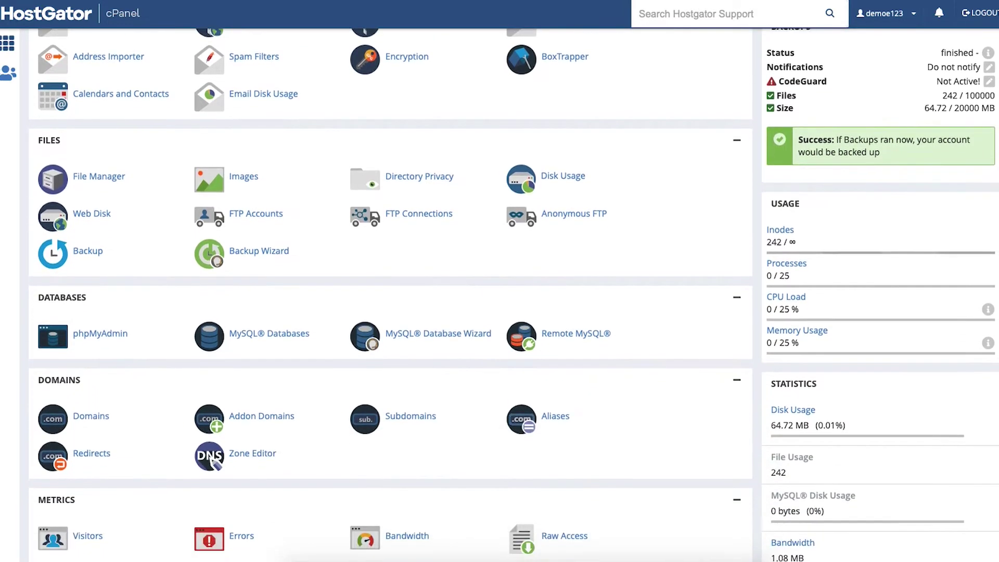
{"action": "scroll", "coordinate": [500, 297], "scroll_direction": "down", "scroll_amount": 1}
{"action": "scroll", "coordinate": [500, 297], "scroll_direction": "down", "scroll_amount": 1}
{"action": "scroll", "coordinate": [500, 297], "scroll_direction": "down", "scroll_amount": 1}
{"action": "scroll", "coordinate": [499, 297], "scroll_direction": "down", "scroll_amount": 1}
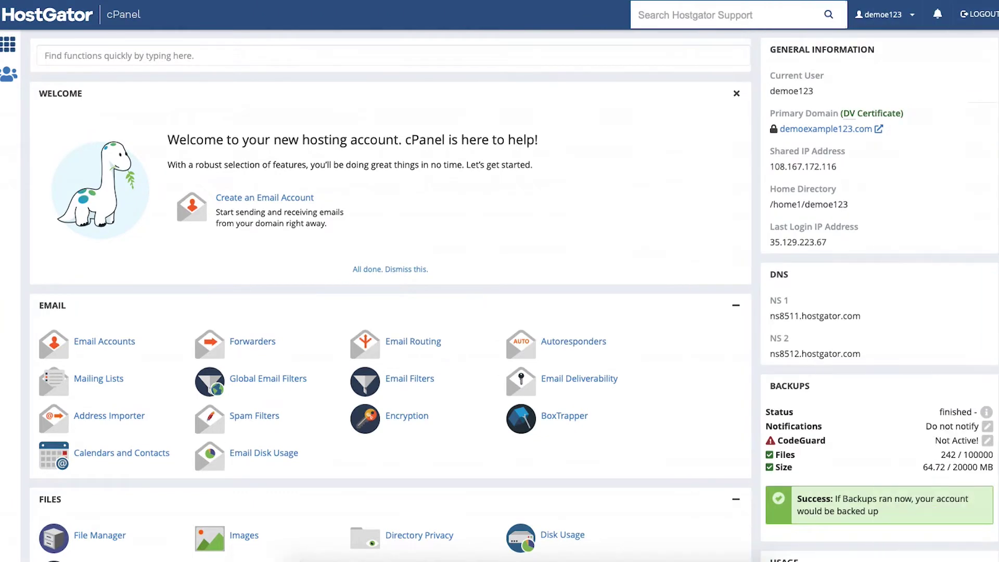
{"action": "scroll", "coordinate": [391, 312], "scroll_direction": "down", "scroll_amount": 5}
{"action": "scroll", "coordinate": [213, 436], "scroll_direction": "down", "scroll_amount": 3}
{"action": "scroll", "coordinate": [213, 435], "scroll_direction": "down", "scroll_amount": 2}
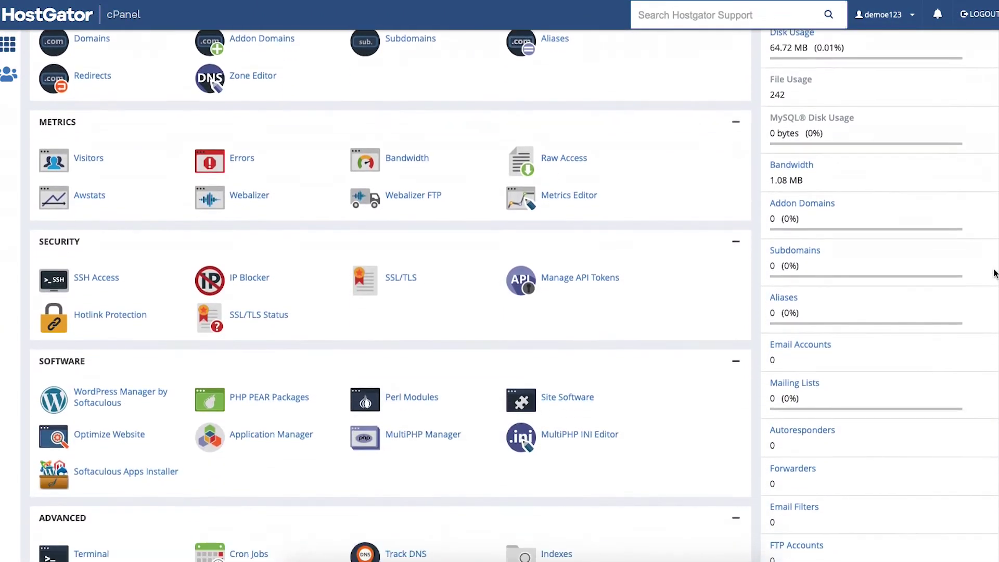
{"action": "scroll", "coordinate": [214, 436], "scroll_direction": "down", "scroll_amount": 2}
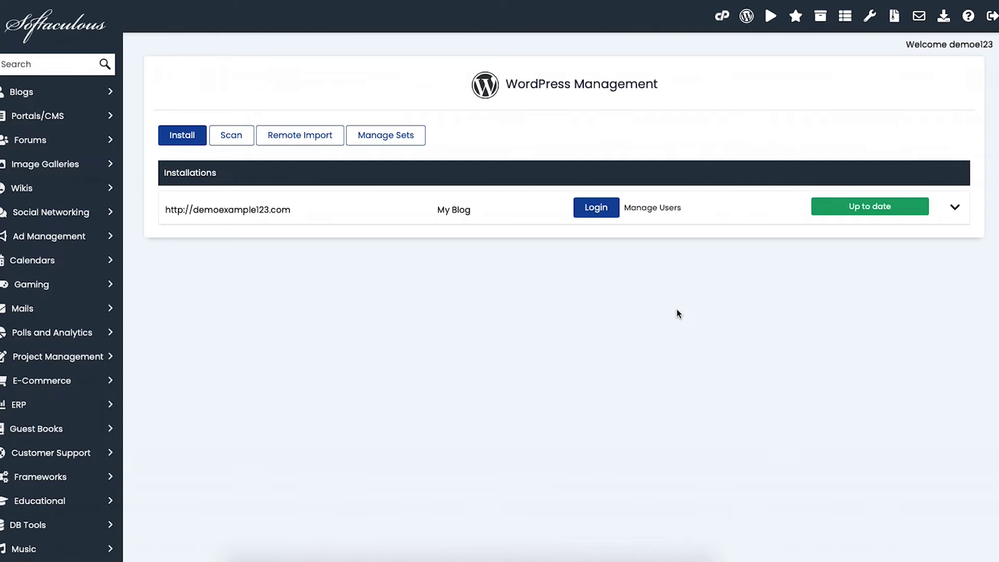
- Expand the My Blog installation's details and choose Uninstall for it
{"action": "left_click", "coordinate": [954, 209]}
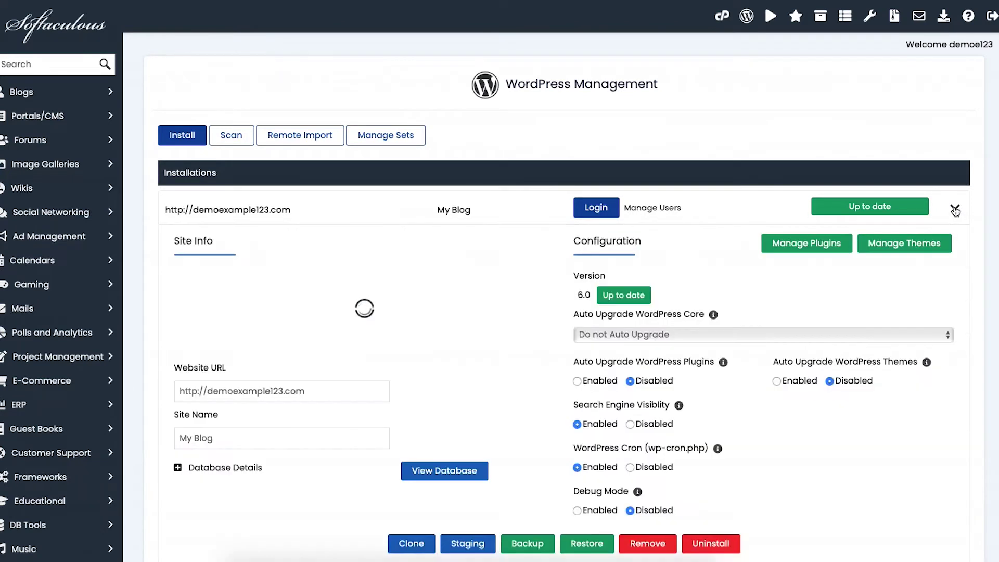
{"action": "scroll", "coordinate": [712, 476], "scroll_direction": "down", "scroll_amount": 2}
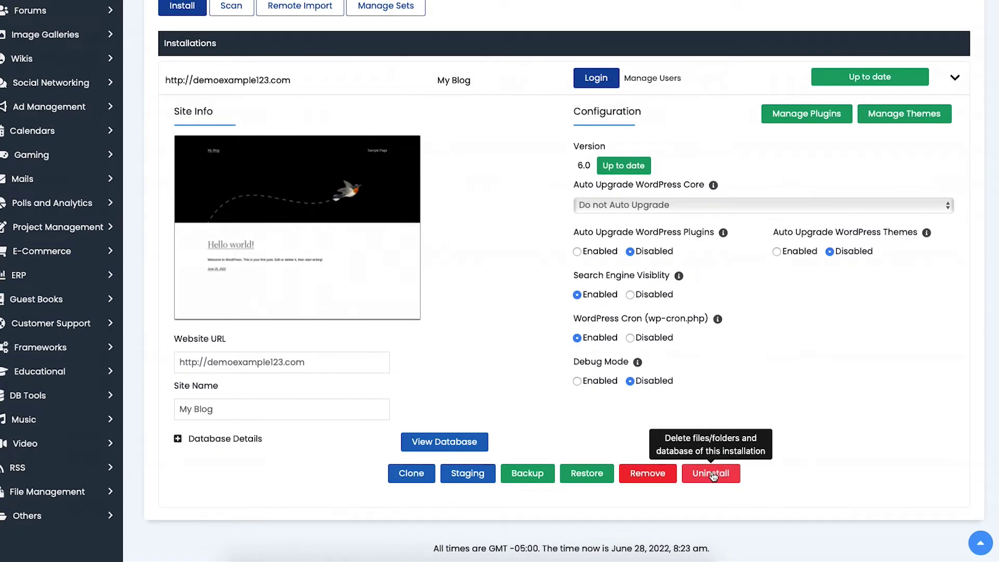
{"action": "left_click", "coordinate": [711, 474]}
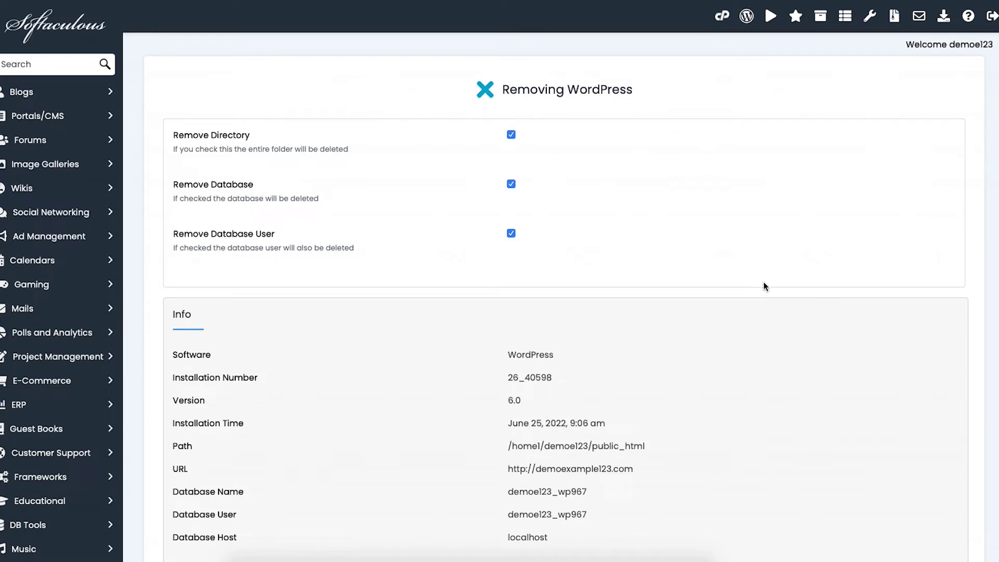
{"action": "scroll", "coordinate": [633, 438], "scroll_direction": "down", "scroll_amount": 3}
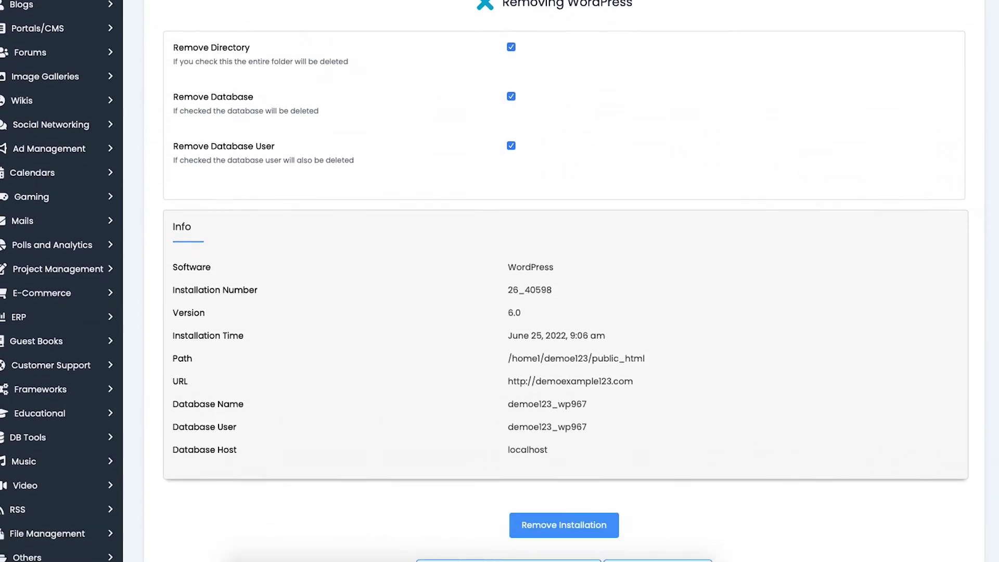
- Request removal of the installation along with its directory, database and database user
{"action": "left_click", "coordinate": [558, 474]}
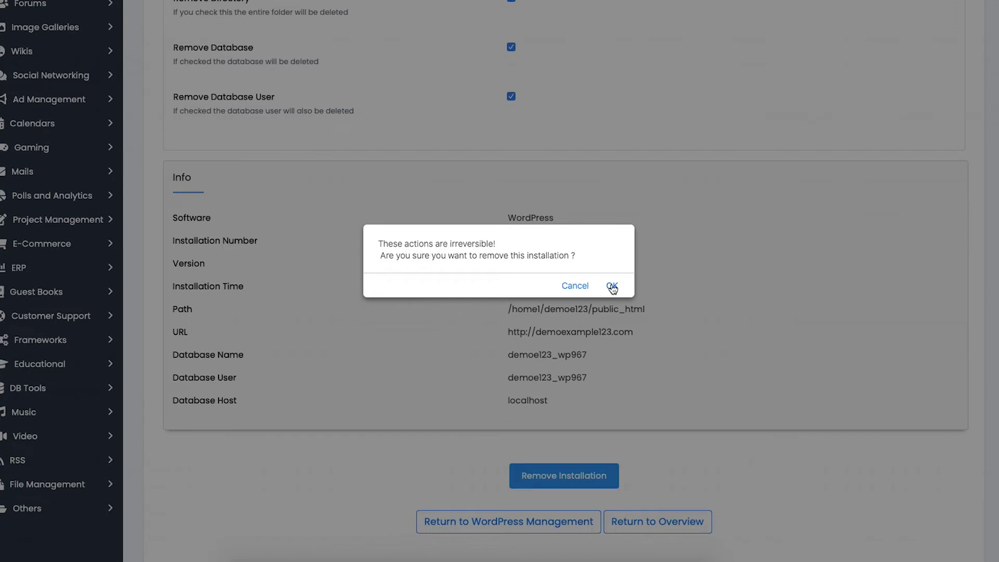
- Accept the irreversible-removal warning to start uninstalling WordPress
{"action": "left_click", "coordinate": [612, 287]}
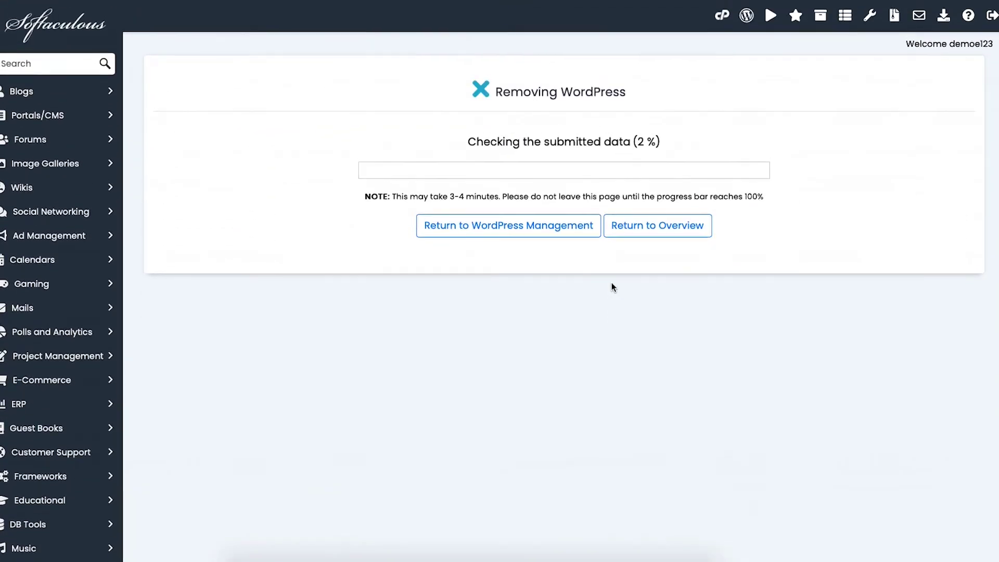